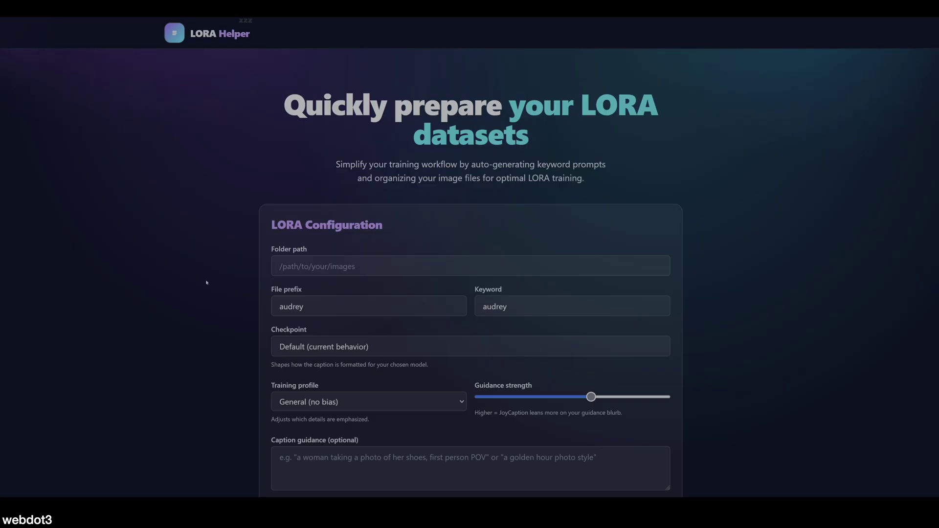
{"action": "scroll", "coordinate": [249, 266], "scroll_direction": "down", "scroll_amount": 2}
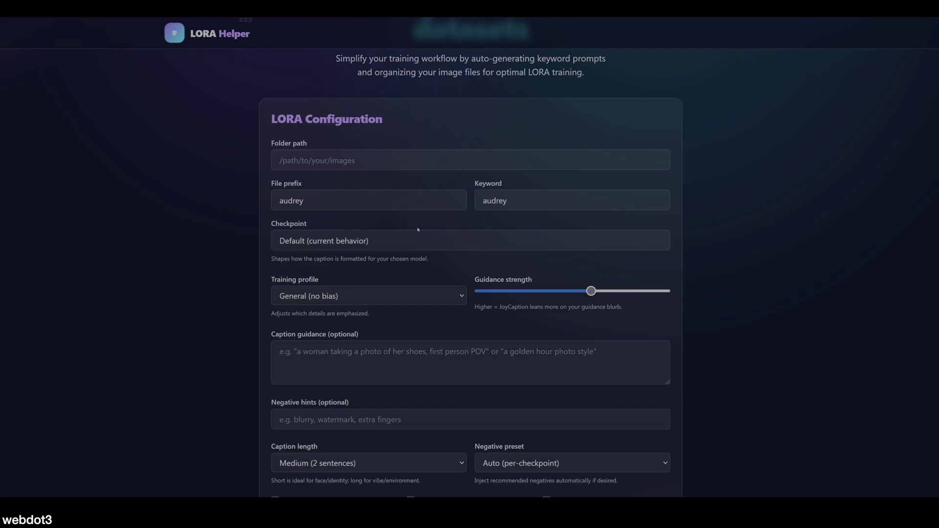
{"action": "left_click", "coordinate": [297, 241]}
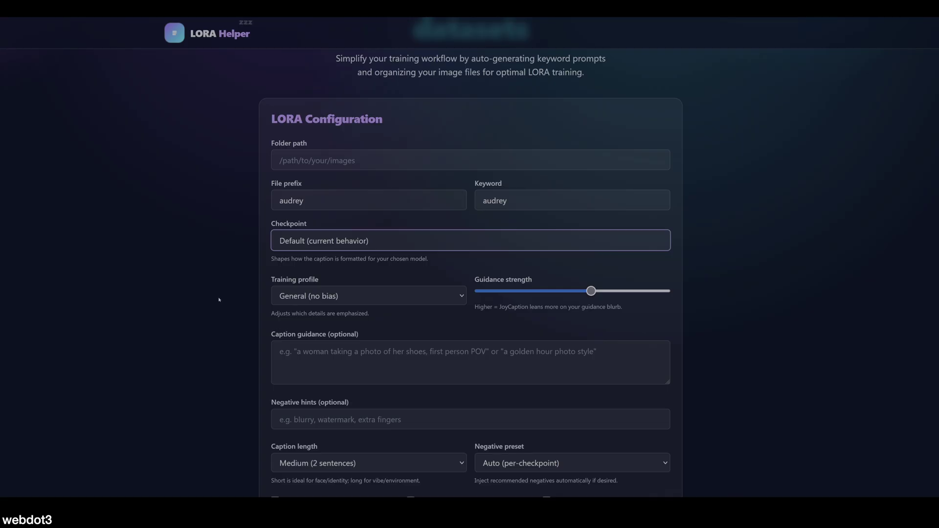
{"action": "left_click", "coordinate": [223, 246]}
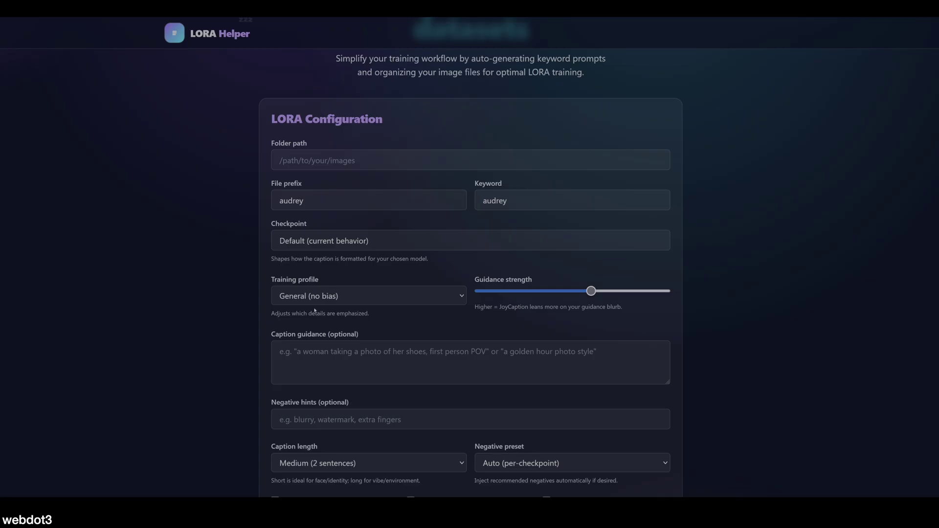
{"action": "scroll", "coordinate": [315, 310], "scroll_direction": "down", "scroll_amount": 5}
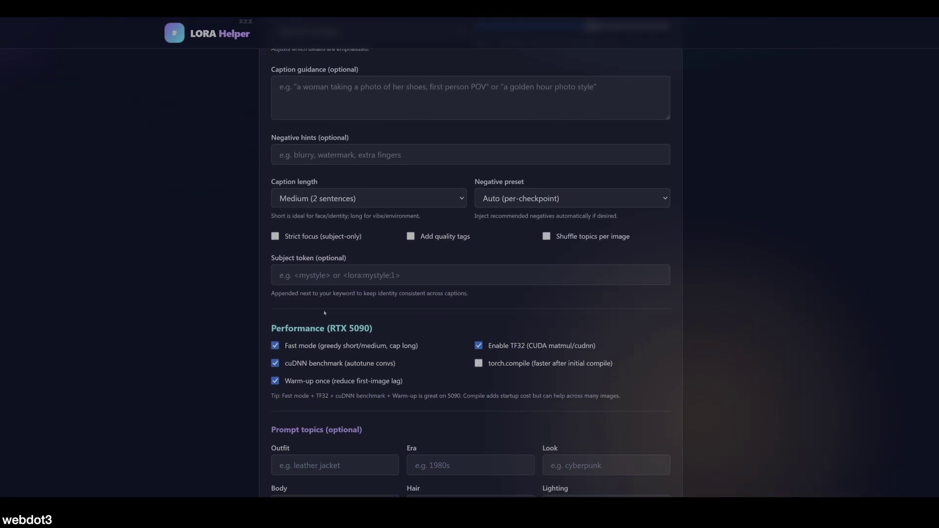
{"action": "scroll", "coordinate": [325, 313], "scroll_direction": "down", "scroll_amount": 2}
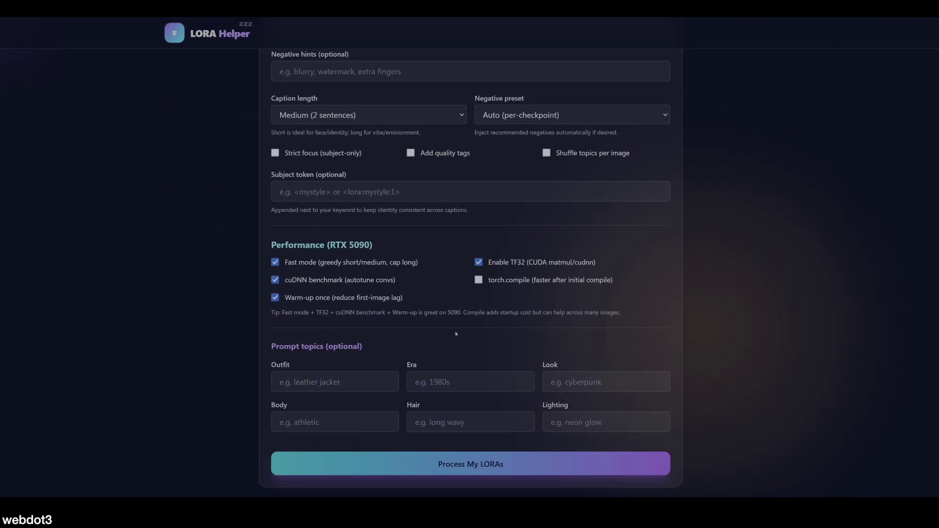
{"action": "scroll", "coordinate": [456, 334], "scroll_direction": "up", "scroll_amount": 9}
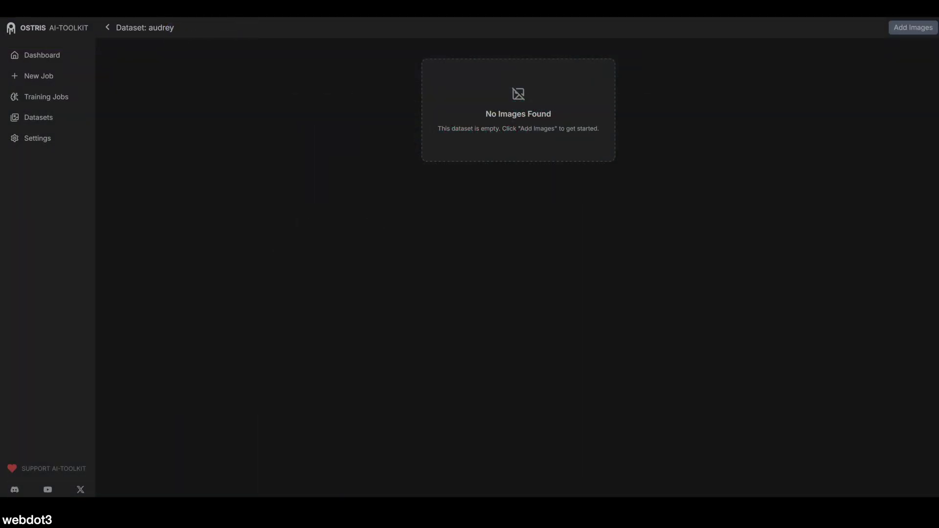
- Upload the captioned Audrey photos into the audrey dataset and scroll through their captions
{"action": "left_click", "coordinate": [913, 27]}
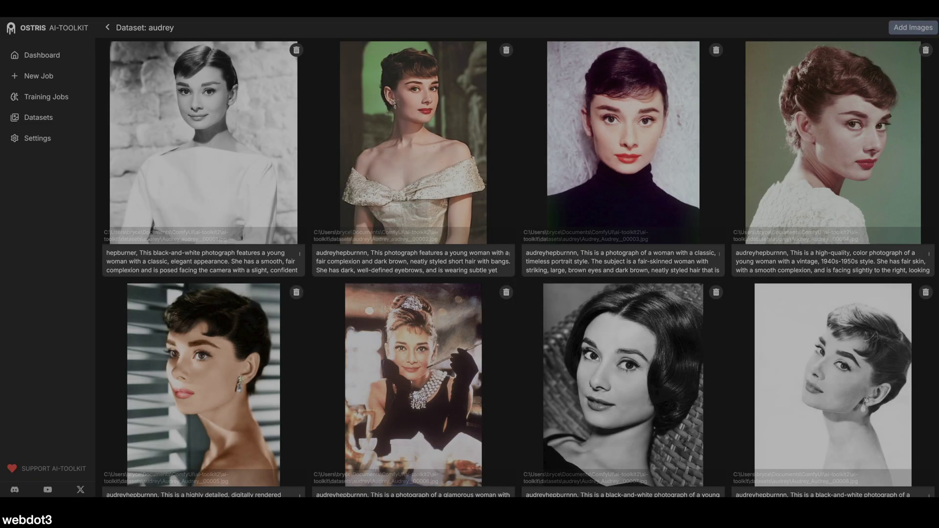
{"action": "scroll", "coordinate": [414, 259], "scroll_direction": "down", "scroll_amount": 8}
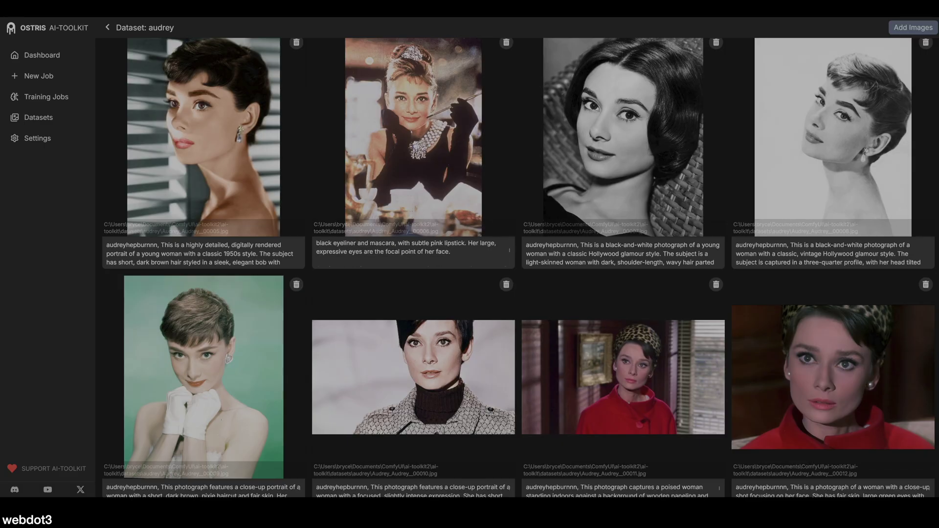
{"action": "scroll", "coordinate": [413, 259], "scroll_direction": "down", "scroll_amount": 5}
{"action": "scroll", "coordinate": [518, 267], "scroll_direction": "up", "scroll_amount": 12}
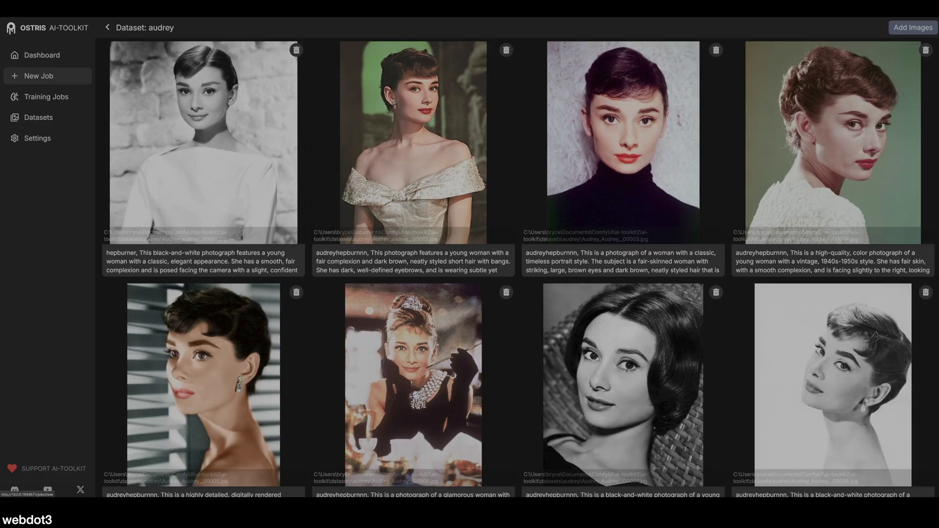
- Create a new training job named audrey with trigger word audrey2
{"action": "left_click", "coordinate": [38, 76]}
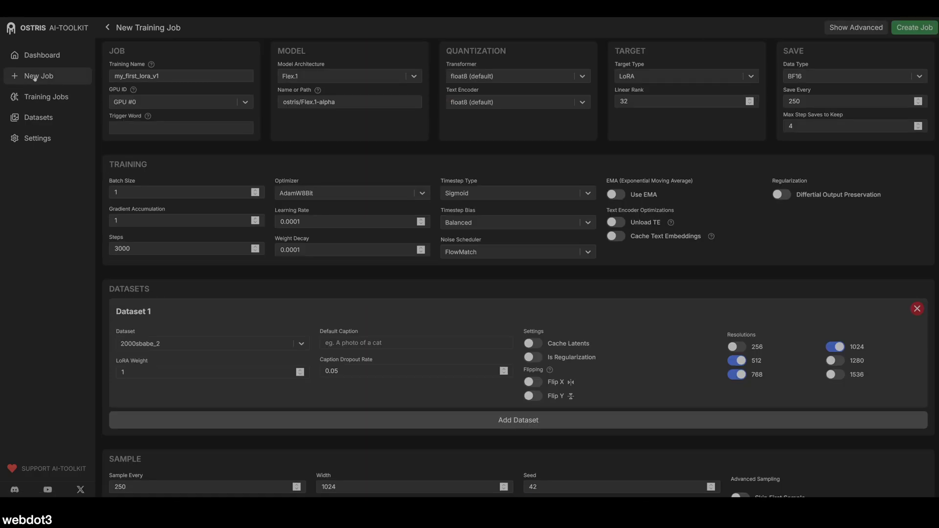
{"action": "left_click", "coordinate": [181, 76]}
{"action": "key", "text": "ctrl+a"}
{"action": "type", "text": "audrey"}
{"action": "left_click", "coordinate": [181, 128]}
{"action": "type", "text": "audrey2"}
{"action": "left_click", "coordinate": [305, 133]}
- Set the job's model architecture to FLUX.1 and linear rank to 64
{"action": "left_click", "coordinate": [323, 76]}
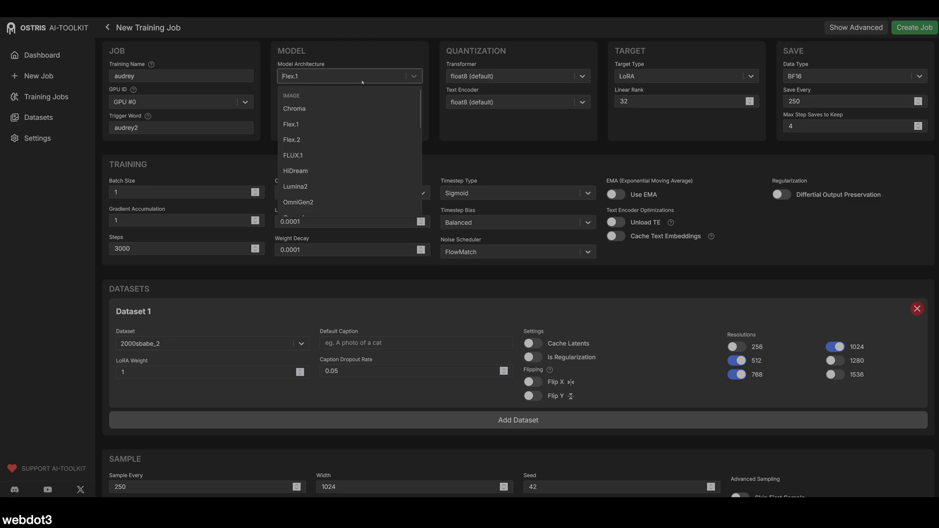
{"action": "left_click", "coordinate": [329, 153]}
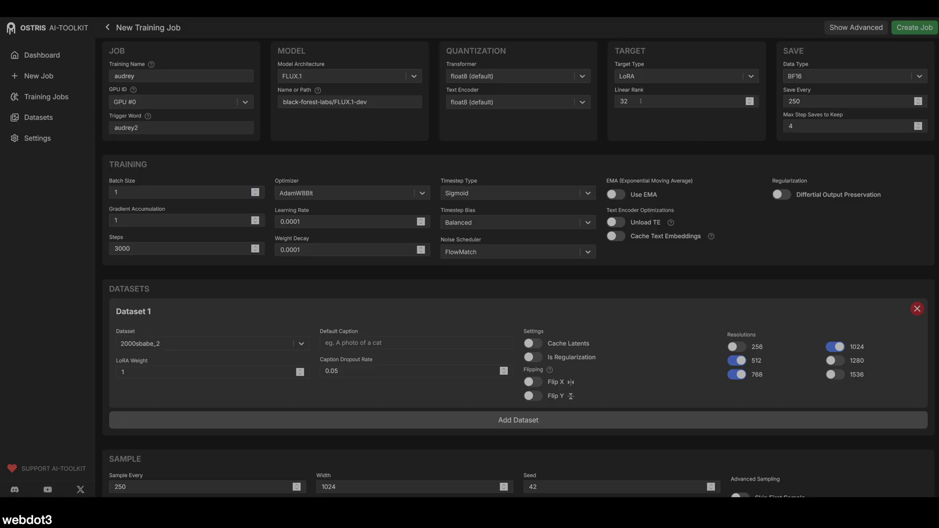
{"action": "double_click", "coordinate": [640, 100]}
{"action": "type", "text": "64"}
{"action": "left_click", "coordinate": [628, 143]}
- Turn off the 768 resolution toggle for the audrey dataset, keeping 512 training
{"action": "scroll", "coordinate": [273, 248], "scroll_direction": "down", "scroll_amount": 3}
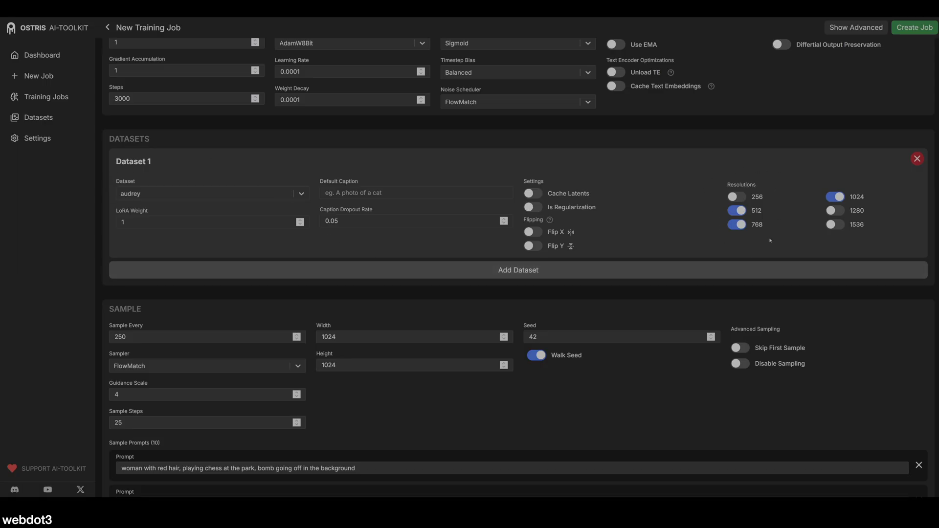
{"action": "left_click", "coordinate": [737, 225]}
- Delete all ten default sample prompts from the job
{"action": "scroll", "coordinate": [701, 183], "scroll_direction": "down", "scroll_amount": 7}
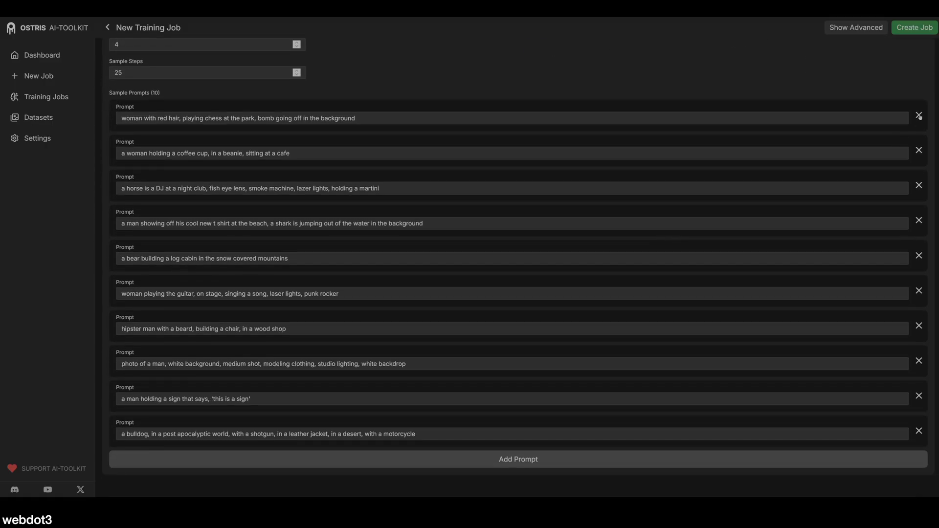
{"action": "left_click", "coordinate": [919, 116]}
{"action": "left_click", "coordinate": [920, 139]}
{"action": "left_click", "coordinate": [919, 174]}
{"action": "left_click", "coordinate": [919, 209]}
{"action": "left_click", "coordinate": [919, 244]}
{"action": "left_click", "coordinate": [919, 279]}
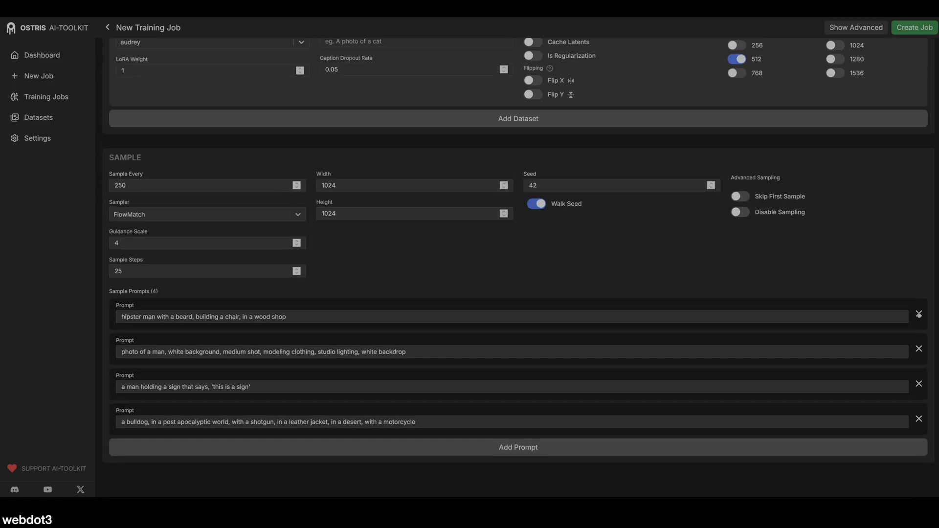
{"action": "left_click", "coordinate": [919, 314]}
{"action": "left_click", "coordinate": [919, 348]}
{"action": "left_click", "coordinate": [919, 383]}
{"action": "left_click", "coordinate": [919, 419]}
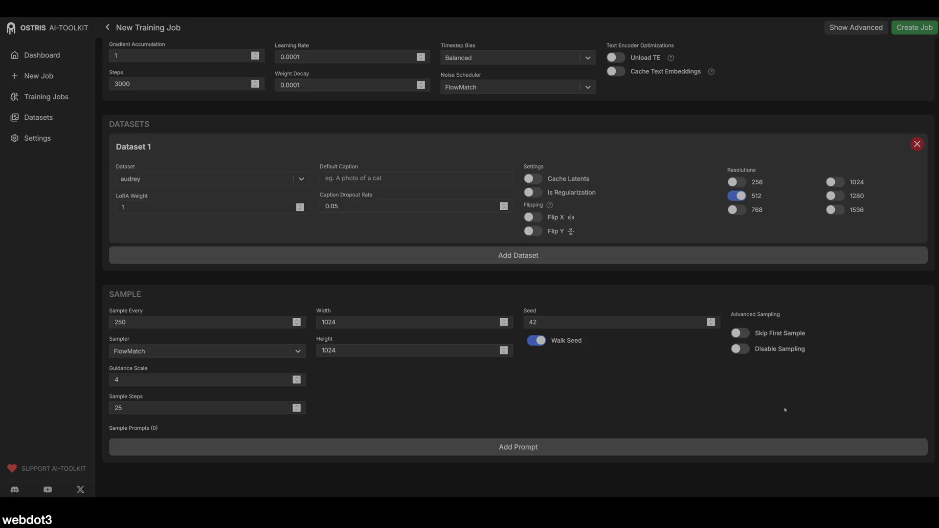
- Add a sample prompt: 'audrey2, a women sitting on a park bench drinking coffee'
{"action": "left_click", "coordinate": [602, 445]}
{"action": "left_click", "coordinate": [408, 416]}
{"action": "type", "text": "audrey"}
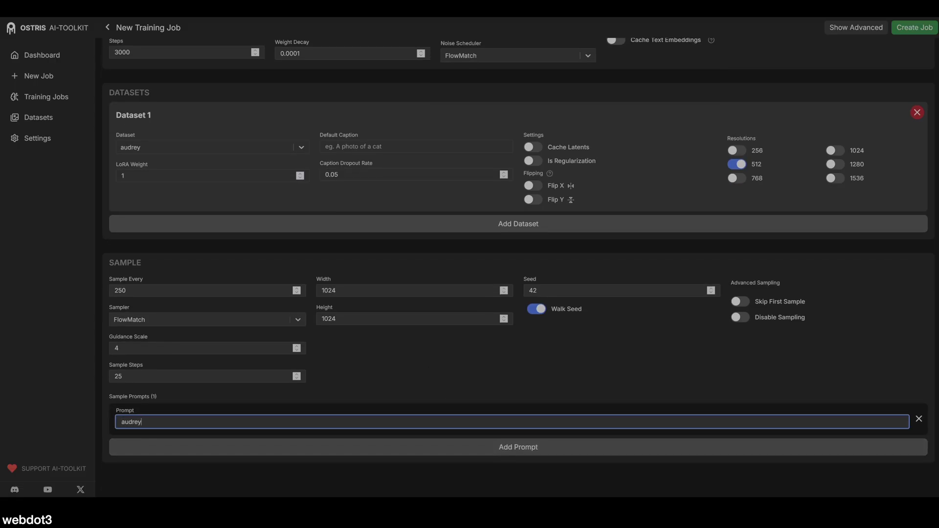
{"action": "type", "text": "2, a women sitting on a park bench drinking coffee"}
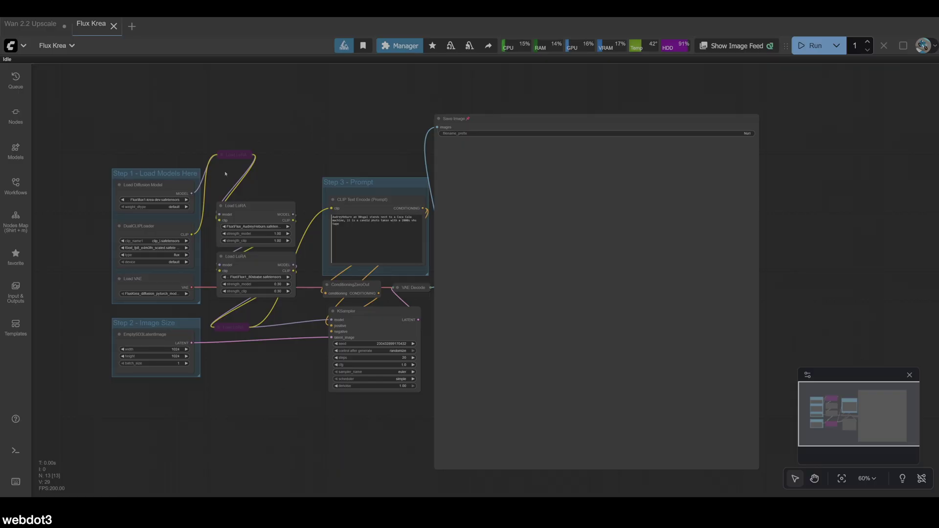
- Set the AudreyHeburn Load LoRA node's strength_model and strength_clip both to 0.90
{"action": "scroll", "coordinate": [371, 105], "scroll_direction": "up", "scroll_amount": 6}
{"action": "scroll", "coordinate": [516, 133], "scroll_direction": "up", "scroll_amount": 8}
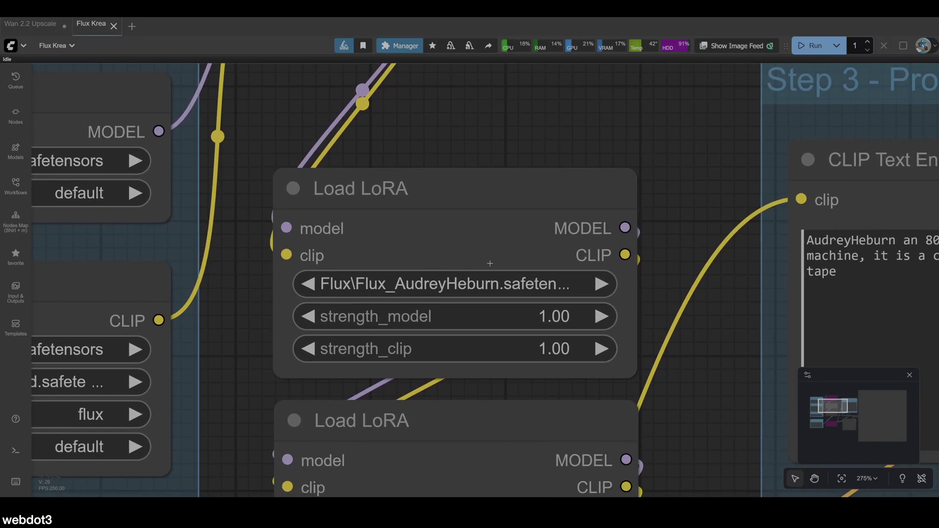
{"action": "left_click", "coordinate": [558, 316]}
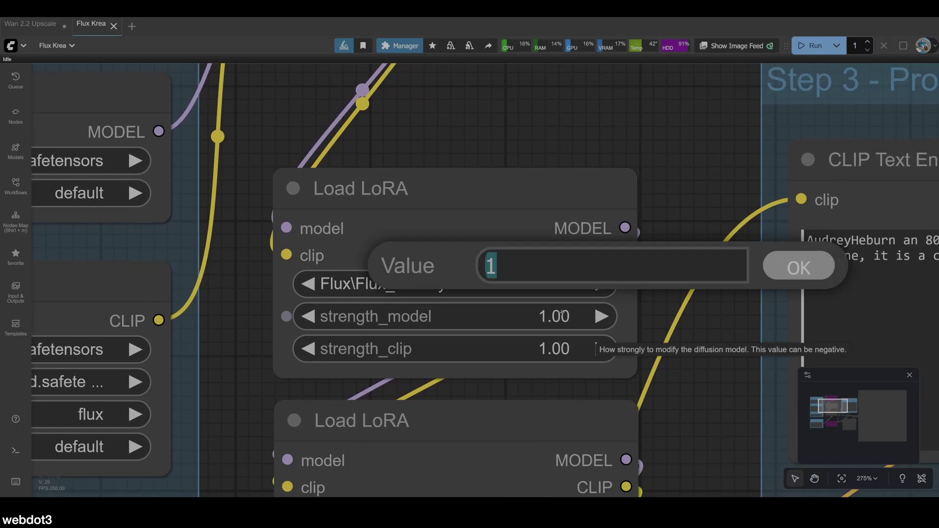
{"action": "type", "text": ".9"}
{"action": "key", "text": "Return"}
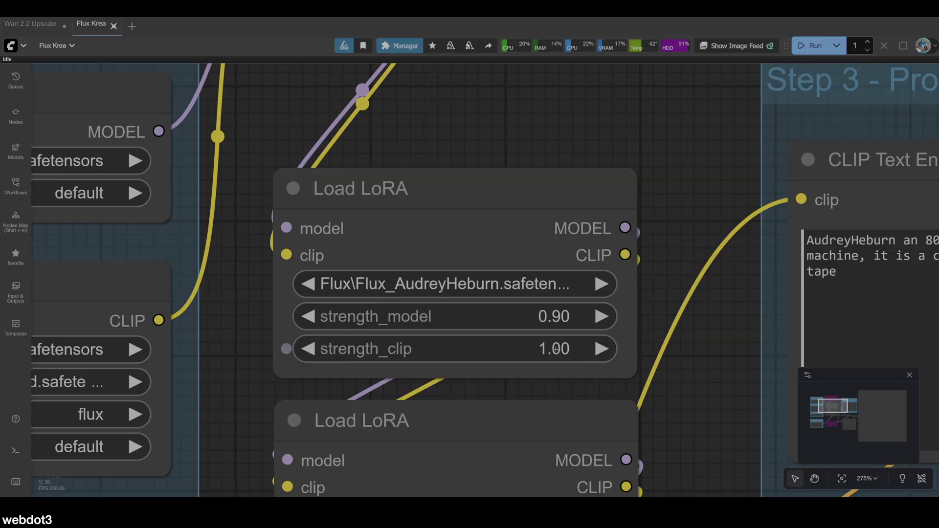
{"action": "left_click", "coordinate": [552, 349]}
{"action": "type", "text": ".9"}
{"action": "left_click", "coordinate": [791, 308]}
{"action": "scroll", "coordinate": [728, 356], "scroll_direction": "down", "scroll_amount": 5}
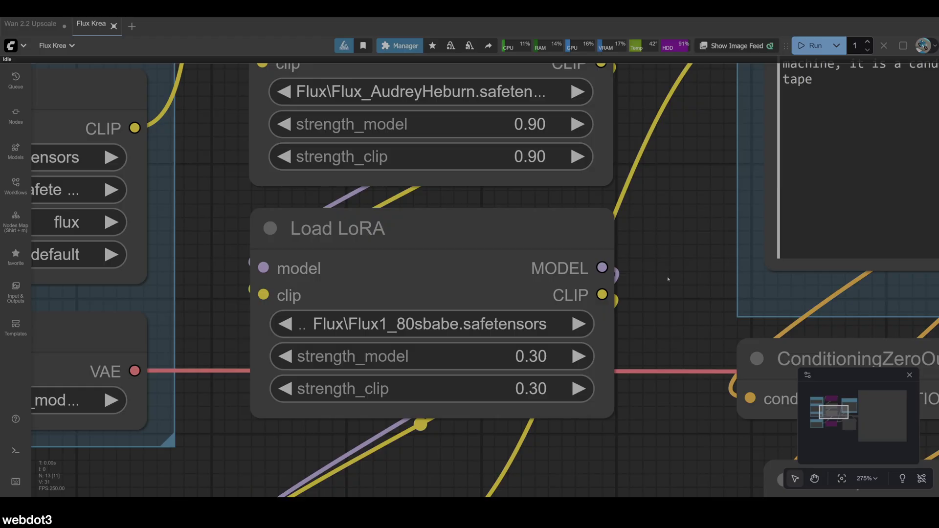
- Replace the Coca Cola machine phrase in the prompt with 'doorway at a house party'
{"action": "scroll", "coordinate": [664, 271], "scroll_direction": "down", "scroll_amount": 6}
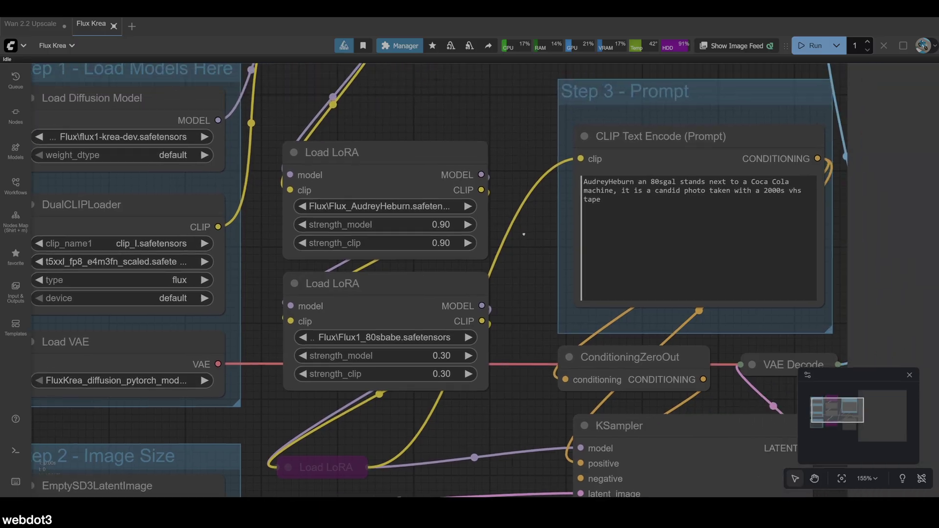
{"action": "left_click_drag", "start_coordinate": [524, 235], "coordinate": [225, 277]}
{"action": "left_click", "coordinate": [471, 234]}
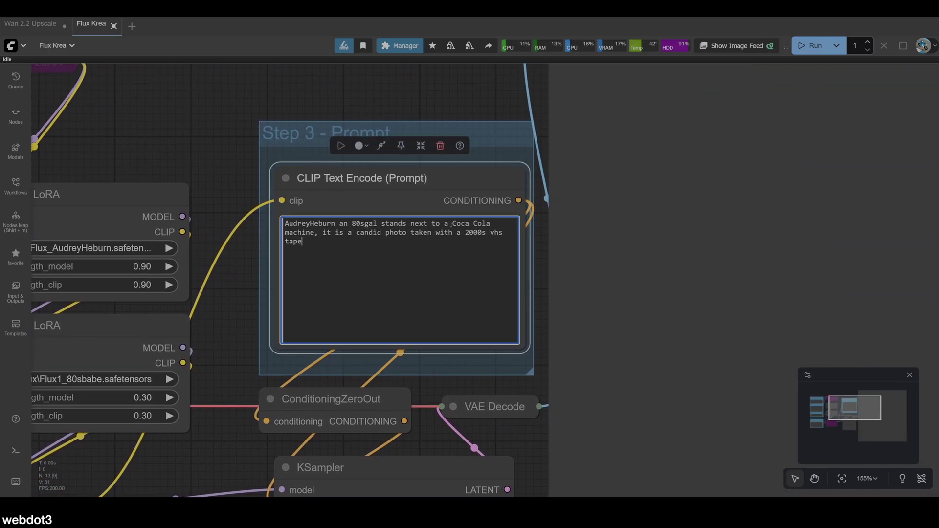
{"action": "left_click_drag", "start_coordinate": [451, 225], "coordinate": [313, 233]}
{"action": "key", "text": "BackSpace"}
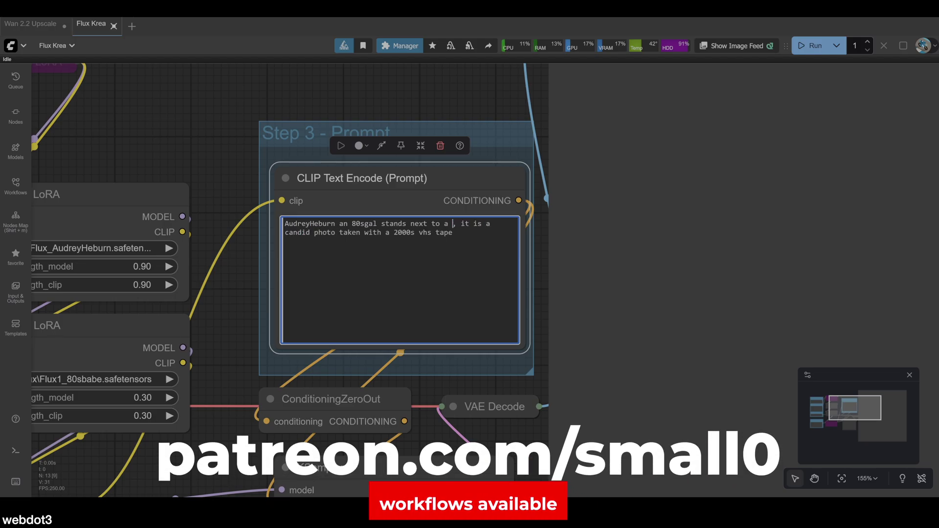
{"action": "type", "text": "doorway at a house party"}
{"action": "scroll", "coordinate": [477, 246], "scroll_direction": "up", "scroll_amount": 4}
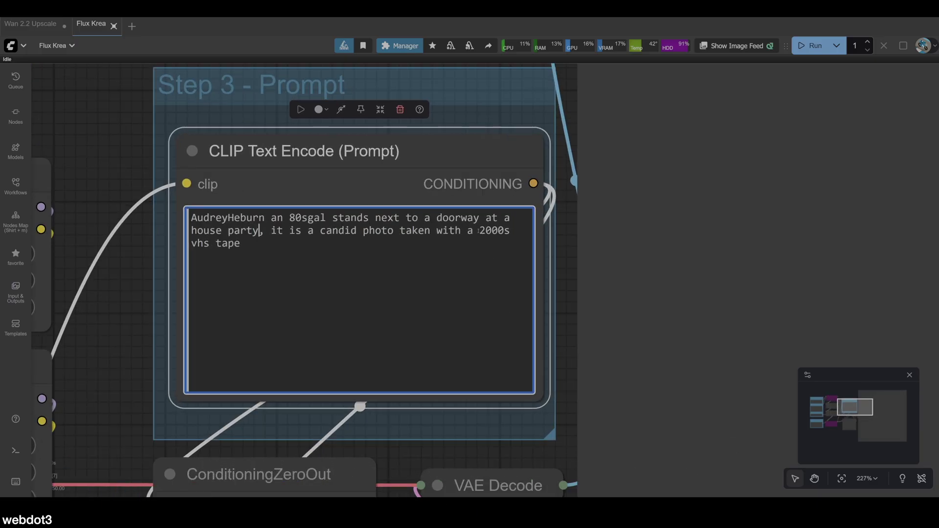
{"action": "left_click_drag", "start_coordinate": [479, 230], "coordinate": [489, 260]}
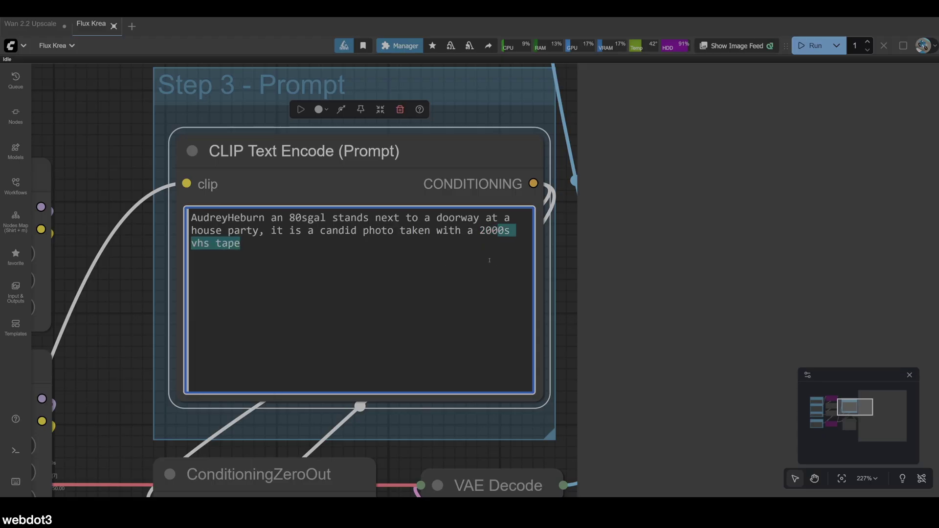
{"action": "left_click", "coordinate": [326, 251]}
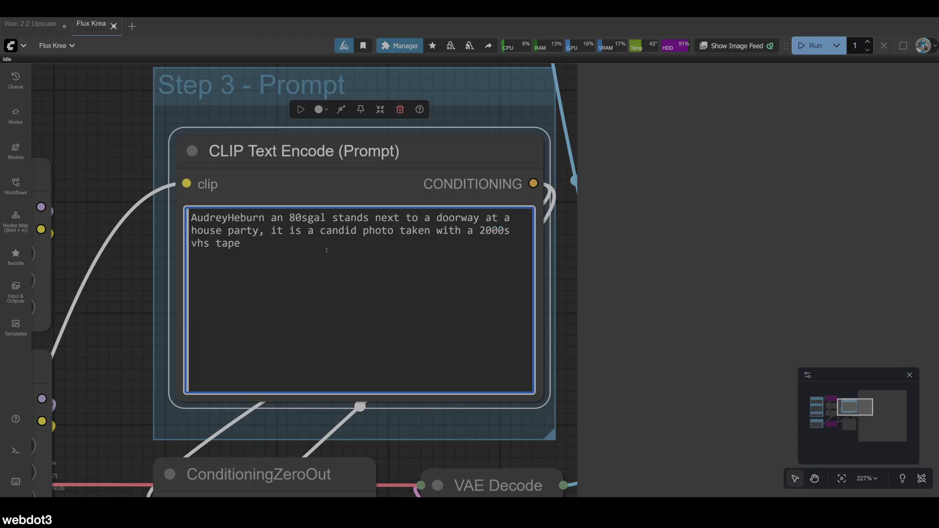
{"action": "scroll", "coordinate": [326, 250], "scroll_direction": "down", "scroll_amount": 10}
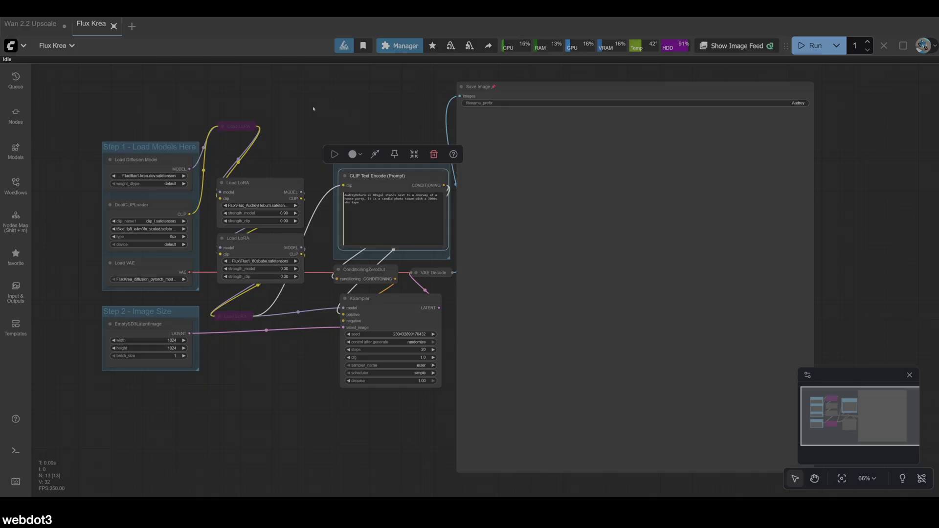
- Run the Flux Krea workflow and bring the generated doorway portrait into view
{"action": "left_click", "coordinate": [814, 45]}
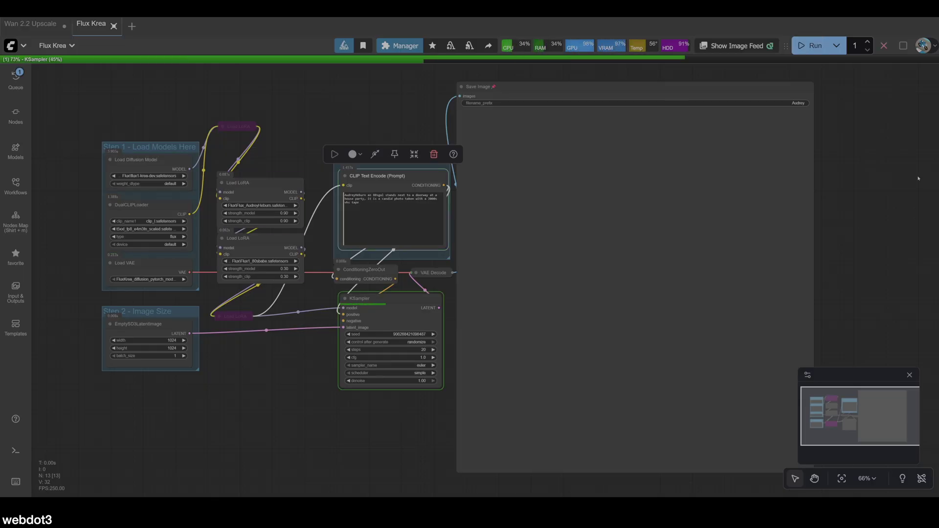
{"action": "scroll", "coordinate": [832, 237], "scroll_direction": "down", "scroll_amount": 2}
{"action": "scroll", "coordinate": [833, 237], "scroll_direction": "right", "scroll_amount": 4}
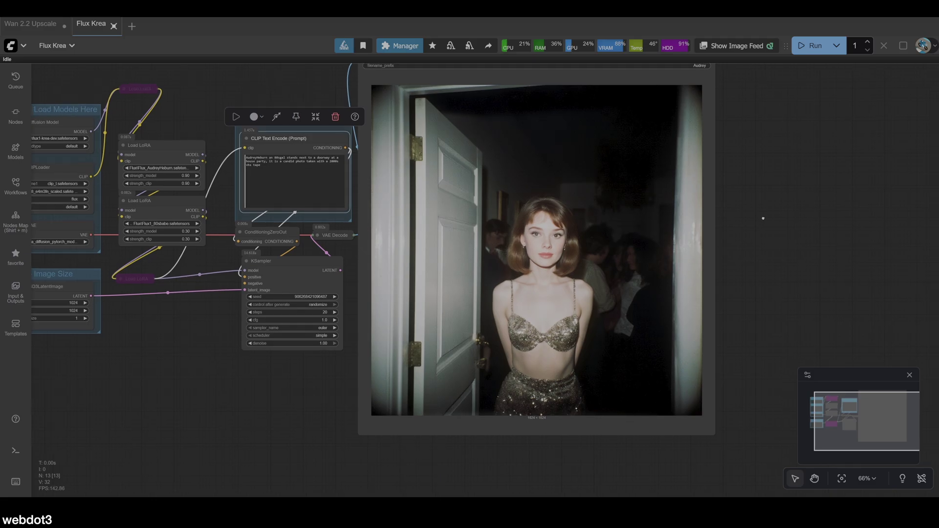
{"action": "scroll", "coordinate": [771, 201], "scroll_direction": "up", "scroll_amount": 2}
{"action": "scroll", "coordinate": [834, 204], "scroll_direction": "left", "scroll_amount": 1}
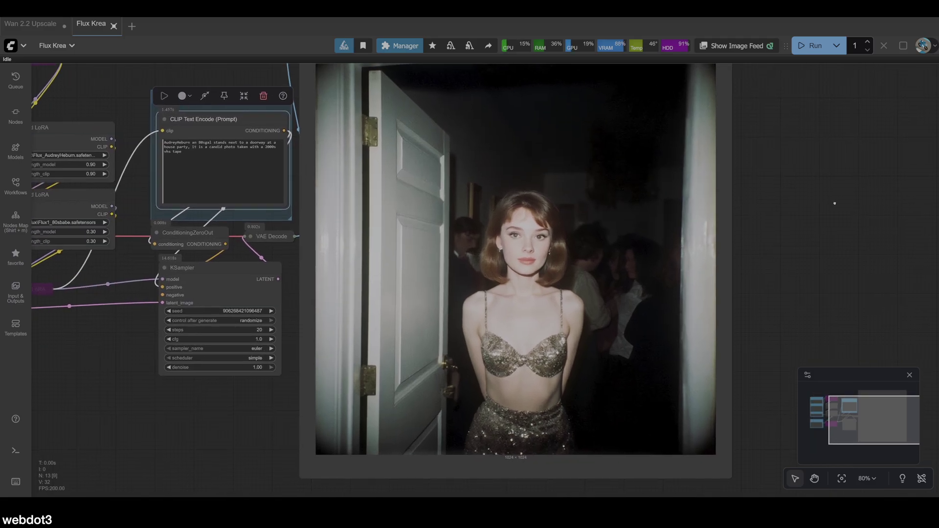
{"action": "left_click_drag", "start_coordinate": [810, 224], "coordinate": [815, 243]}
{"action": "scroll", "coordinate": [816, 242], "scroll_direction": "down", "scroll_amount": 1}
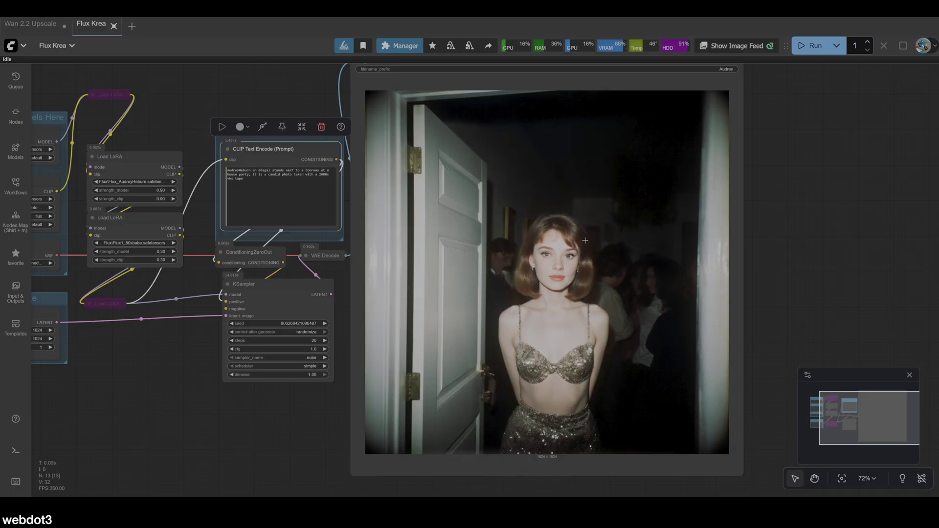
- Copy the generated doorway portrait from the Save Image node to the clipboard
{"action": "right_click", "coordinate": [612, 227]}
{"action": "left_click", "coordinate": [631, 219]}
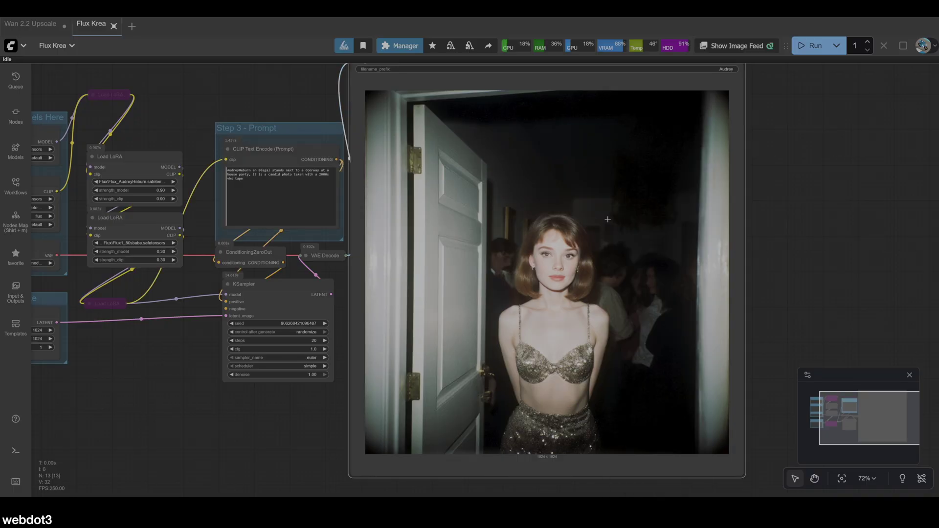
{"action": "left_click", "coordinate": [285, 445]}
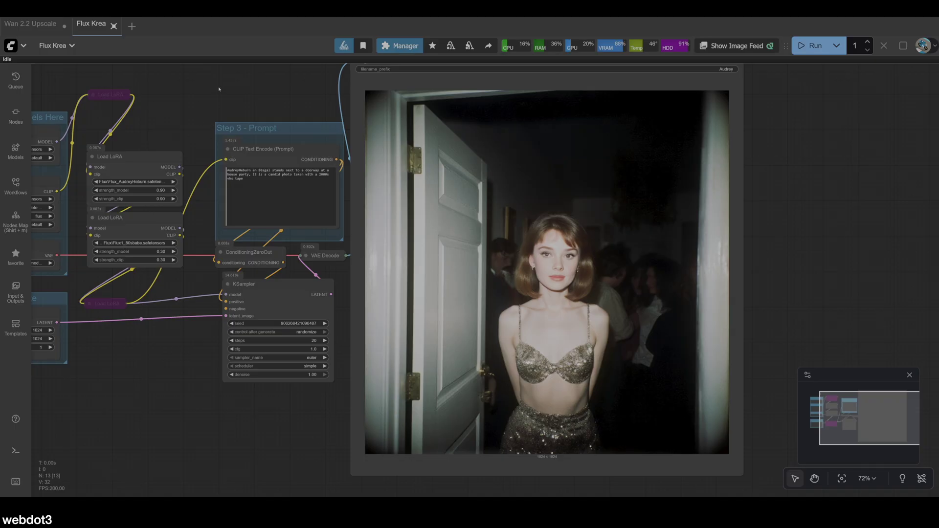
- In the Wan 2.2 Upscale workflow, paste the copied portrait into the Load Image node
{"action": "left_click", "coordinate": [31, 23]}
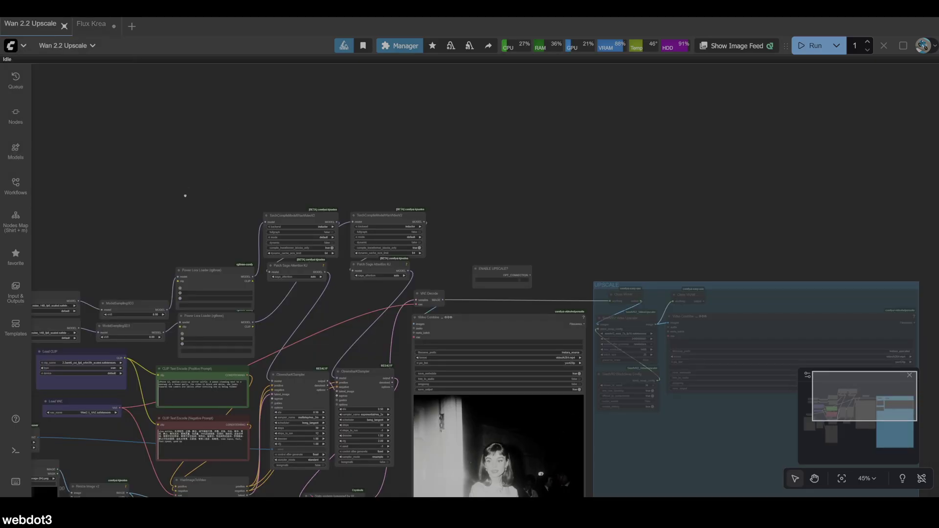
{"action": "left_click_drag", "start_coordinate": [188, 189], "coordinate": [283, 59]}
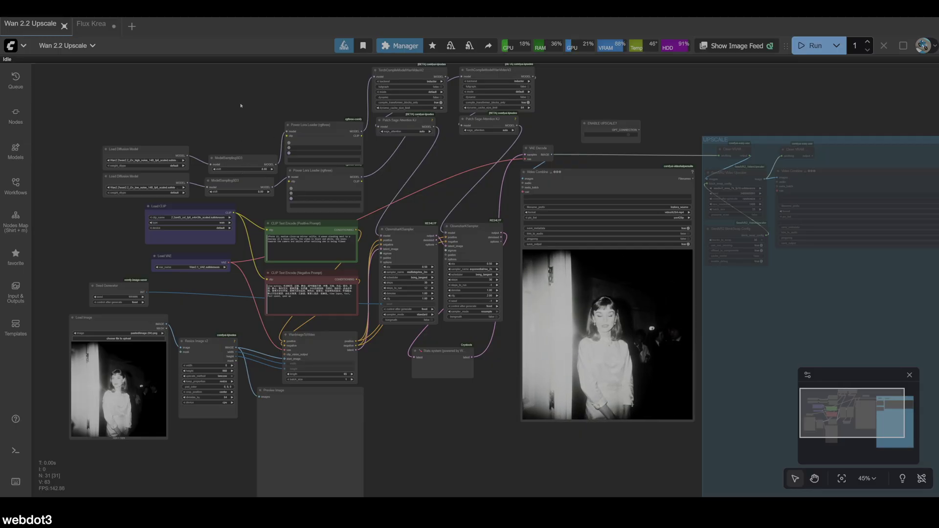
{"action": "scroll", "coordinate": [269, 109], "scroll_direction": "left", "scroll_amount": 3}
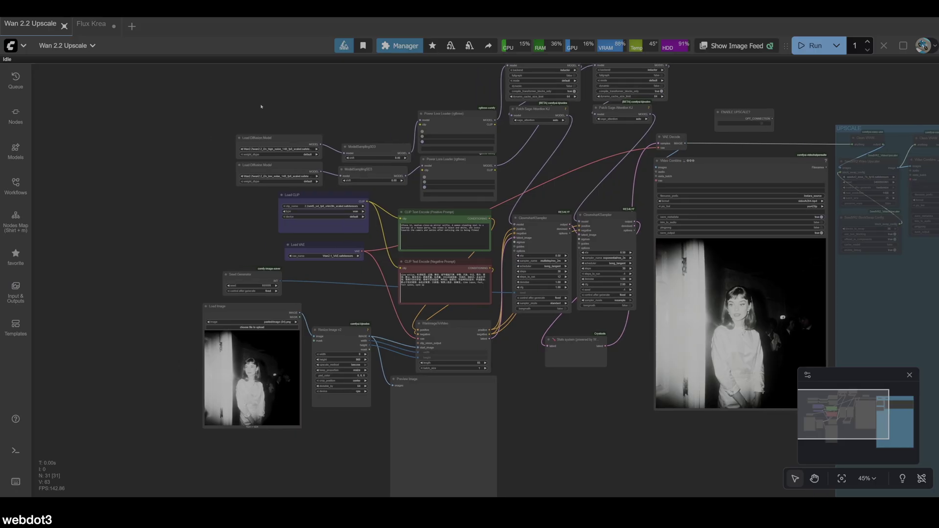
{"action": "scroll", "coordinate": [300, 122], "scroll_direction": "up", "scroll_amount": 7}
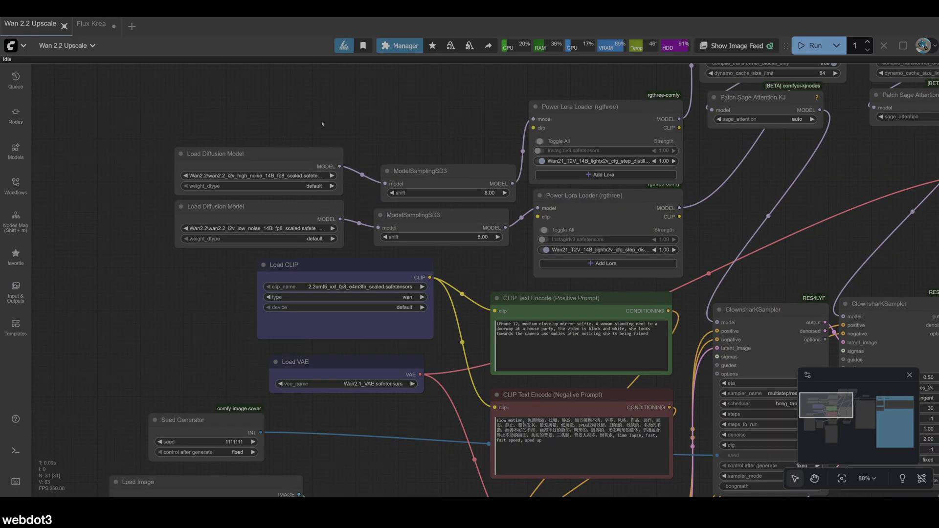
{"action": "scroll", "coordinate": [320, 122], "scroll_direction": "down", "scroll_amount": 3}
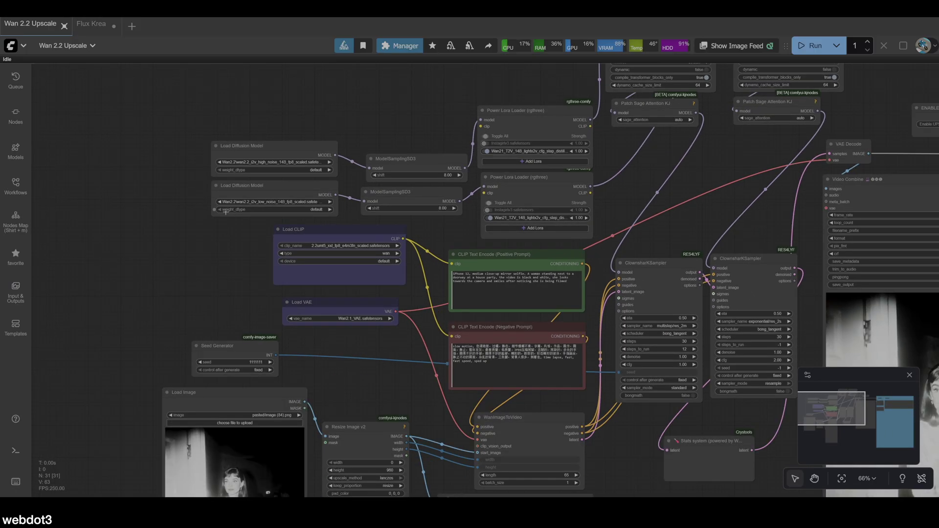
{"action": "scroll", "coordinate": [333, 165], "scroll_direction": "down", "scroll_amount": 3}
{"action": "left_click_drag", "start_coordinate": [636, 435], "coordinate": [558, 390]}
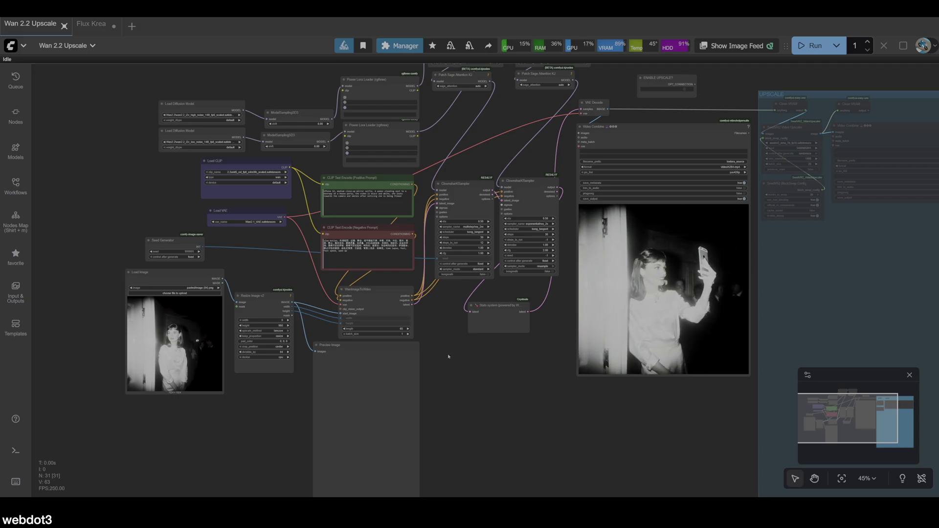
{"action": "left_click", "coordinate": [210, 339]}
{"action": "key", "text": "ctrl+v"}
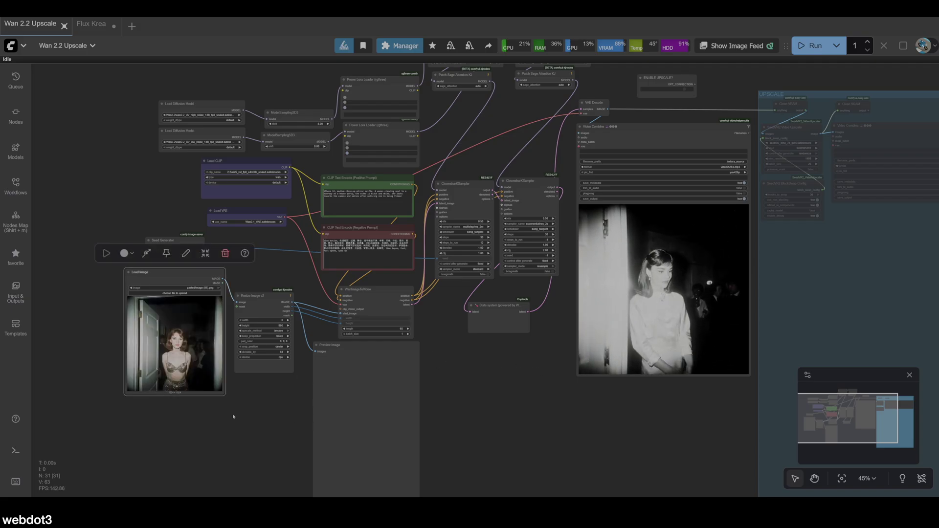
- Queue the Wan 2.2 Upscale workflow to animate the pasted doorway portrait
{"action": "left_click", "coordinate": [398, 405]}
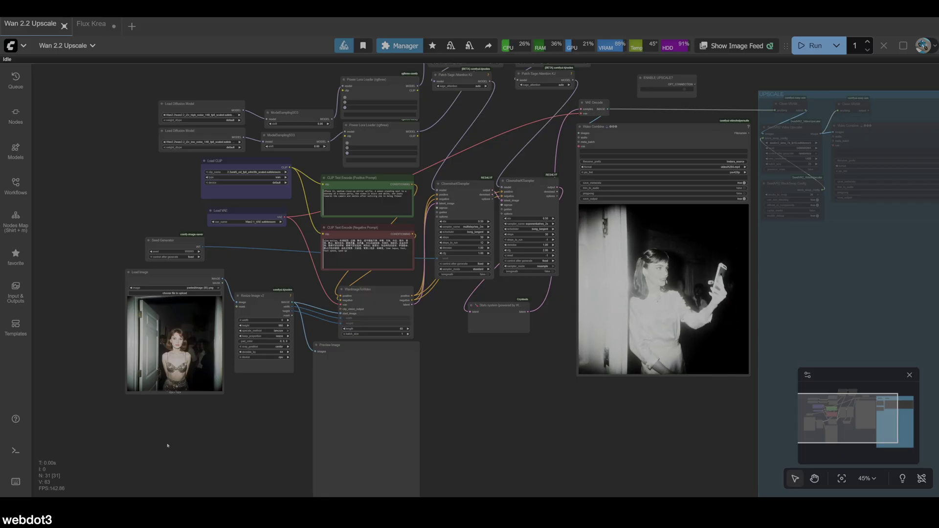
{"action": "scroll", "coordinate": [467, 389], "scroll_direction": "right", "scroll_amount": 3}
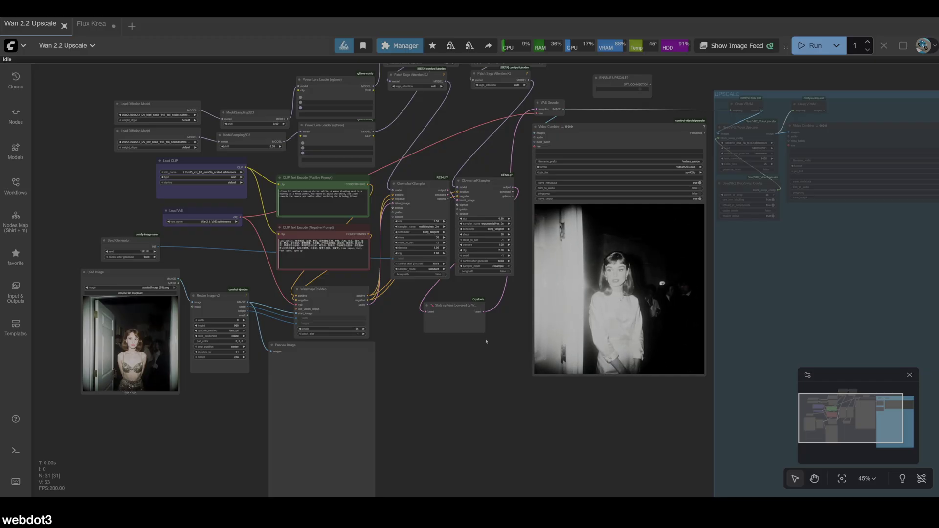
{"action": "left_click", "coordinate": [812, 46]}
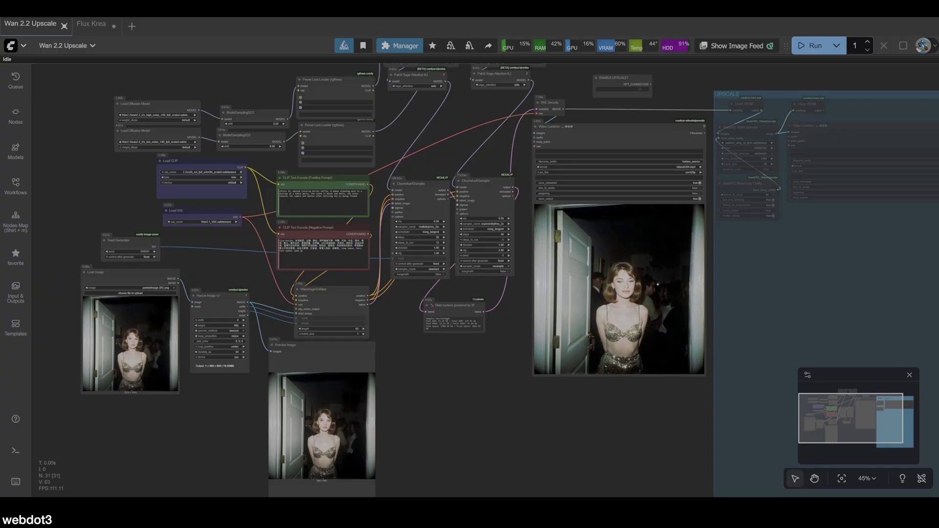
{"action": "left_click_drag", "start_coordinate": [645, 400], "coordinate": [509, 406]}
{"action": "scroll", "coordinate": [508, 406], "scroll_direction": "up", "scroll_amount": 8}
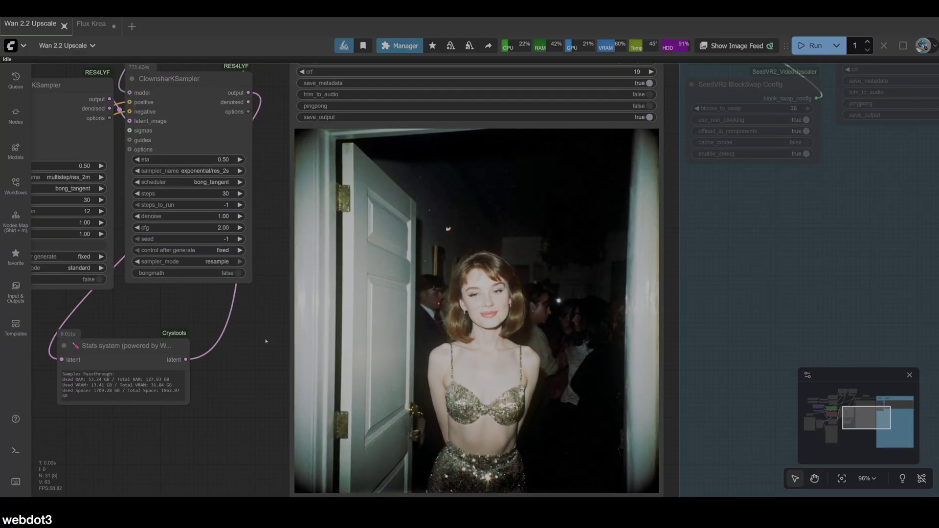
{"action": "left_click_drag", "start_coordinate": [266, 340], "coordinate": [251, 325]}
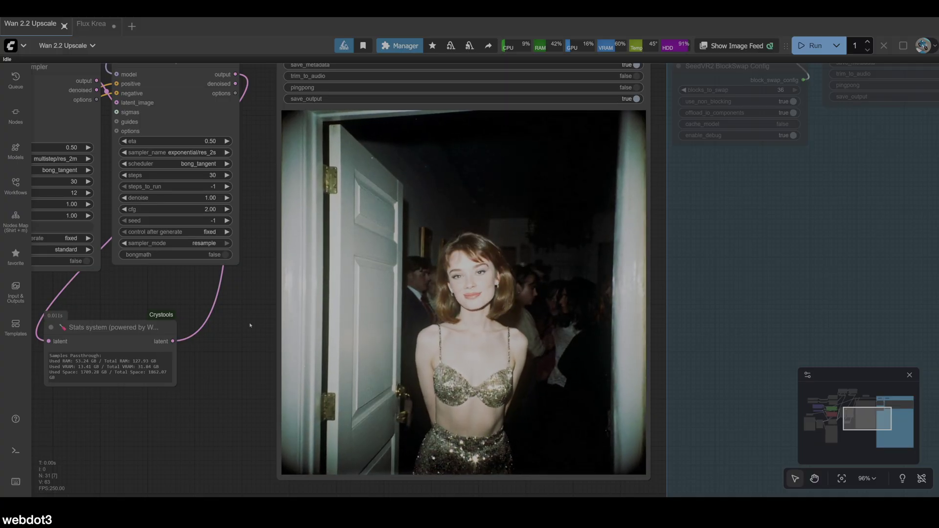
{"action": "scroll", "coordinate": [680, 323], "scroll_direction": "up", "scroll_amount": 9}
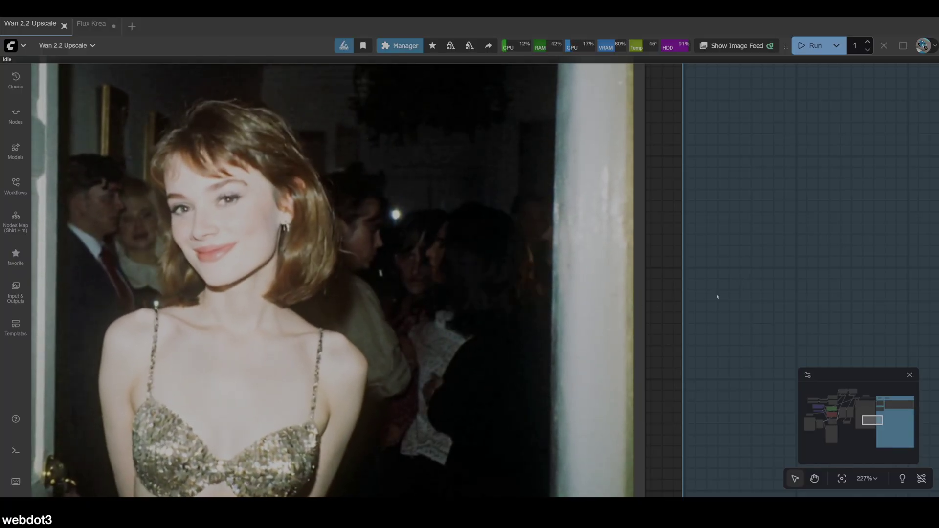
{"action": "scroll", "coordinate": [717, 296], "scroll_direction": "down", "scroll_amount": 9}
{"action": "left_click_drag", "start_coordinate": [273, 358], "coordinate": [250, 362]}
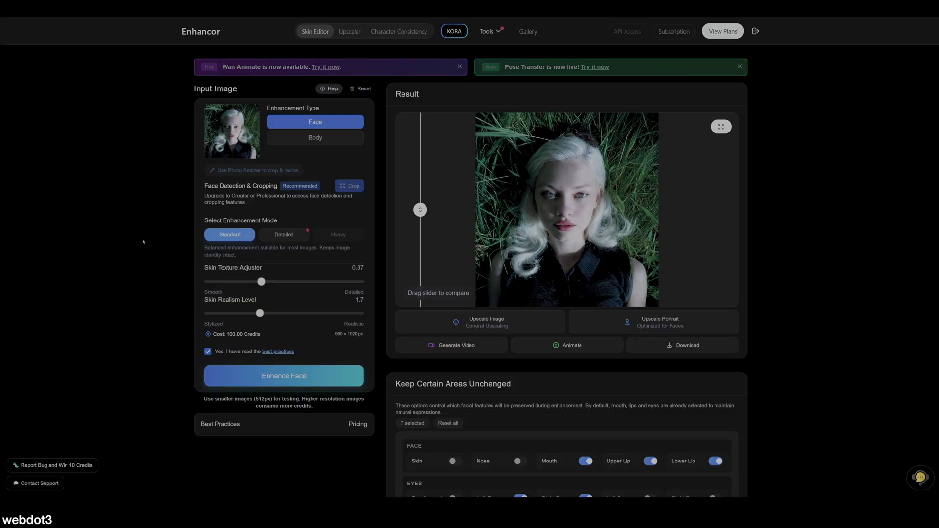
- Drag the Result compare slider across the portrait to show original and enhanced halves
{"action": "left_click_drag", "start_coordinate": [420, 209], "coordinate": [567, 211]}
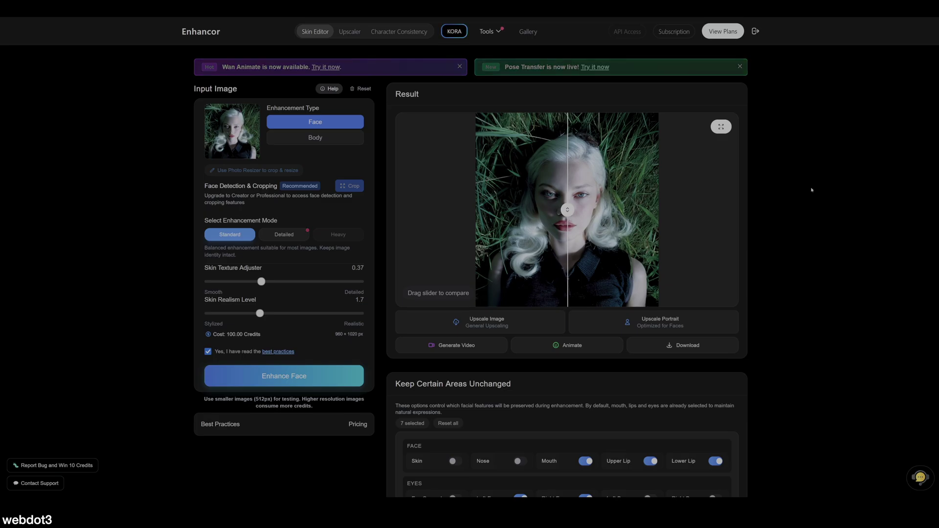
- Open Enhancor's skin-realism result full screen and sweep the before/after divider right, then left
{"action": "left_click", "coordinate": [713, 132]}
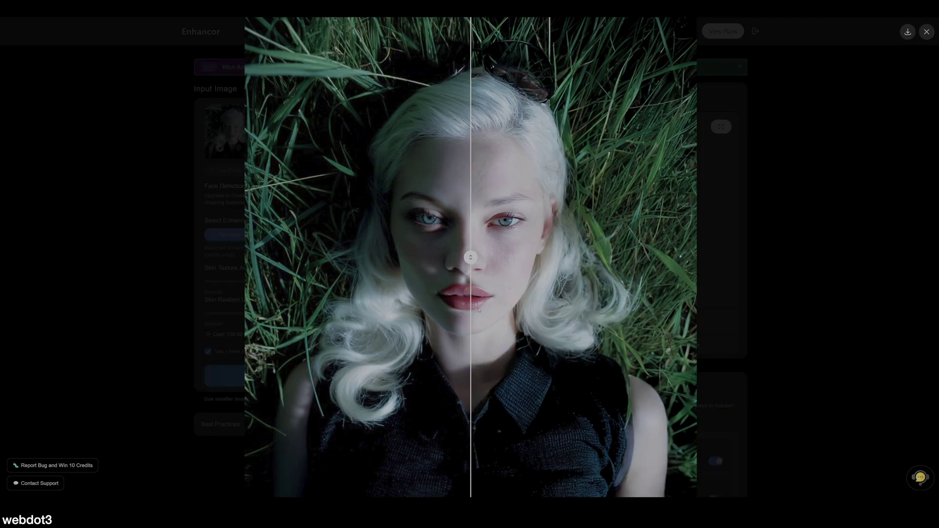
{"action": "left_click_drag", "start_coordinate": [470, 258], "coordinate": [635, 258]}
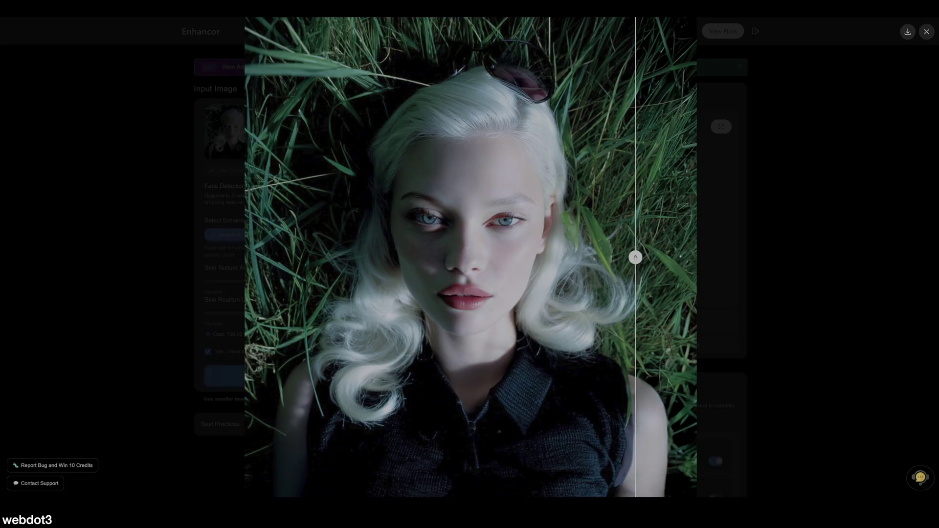
{"action": "left_click_drag", "start_coordinate": [635, 258], "coordinate": [278, 258]}
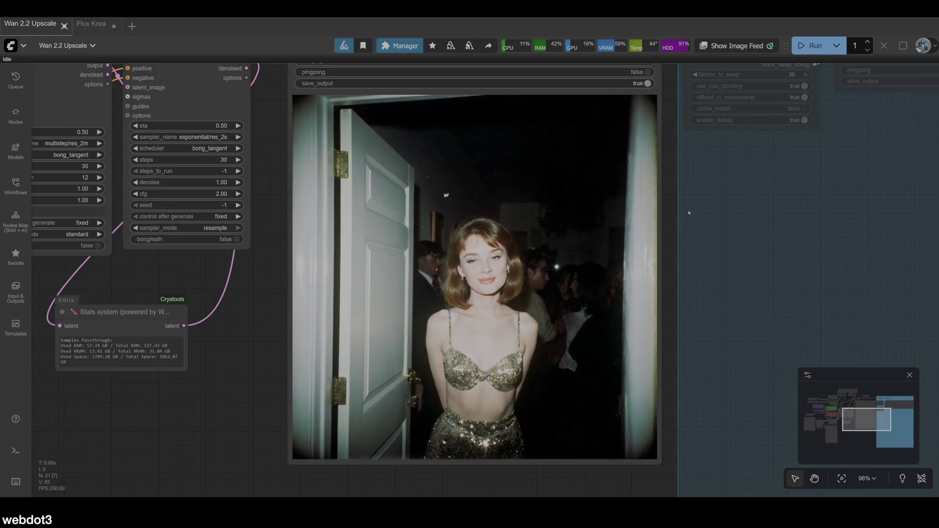
{"action": "scroll", "coordinate": [689, 213], "scroll_direction": "down", "scroll_amount": 2}
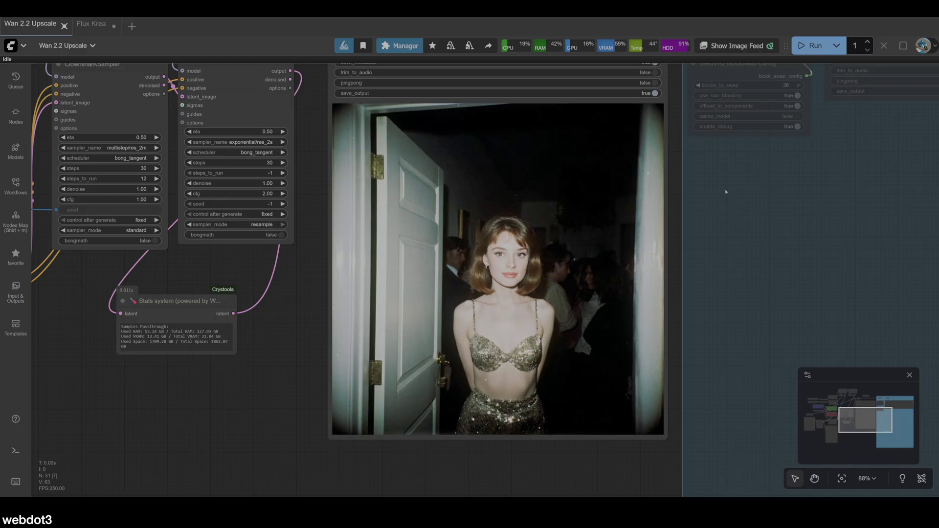